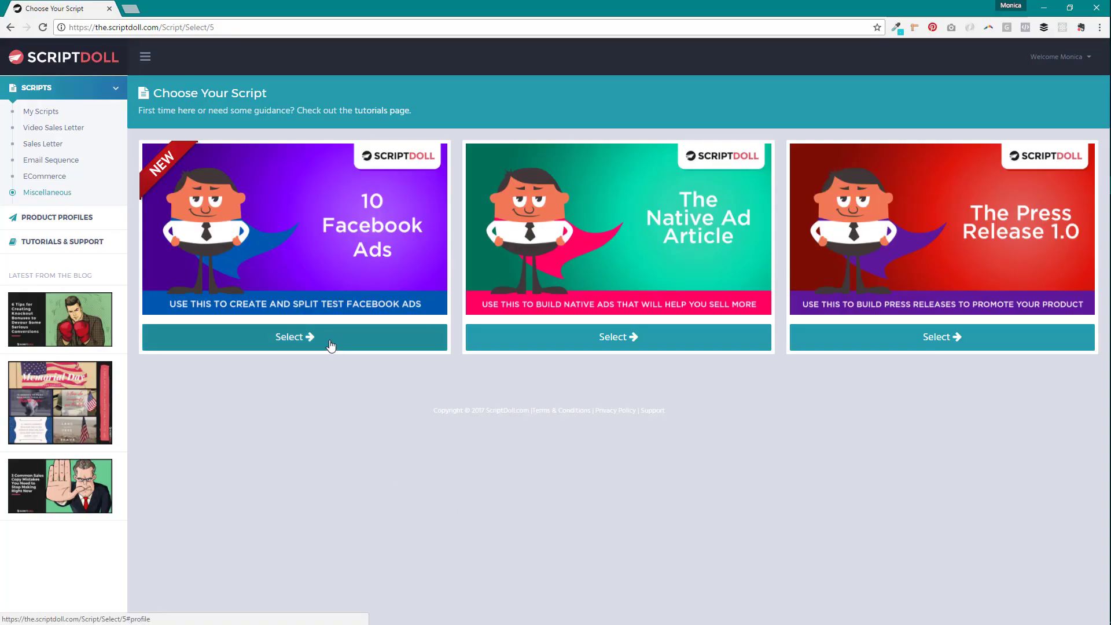
Step: Generate a 10 Facebook Ads script from the 'Puppy Training Template - clone' profile
{"action": "left_click", "coordinate": [331, 345]}
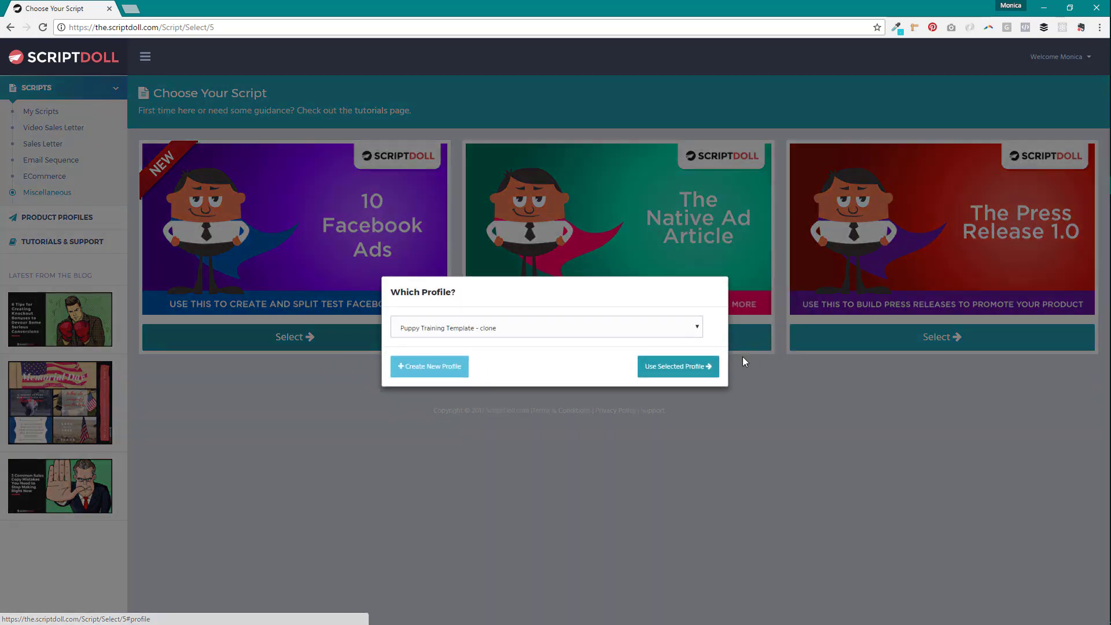
{"action": "left_click", "coordinate": [705, 366]}
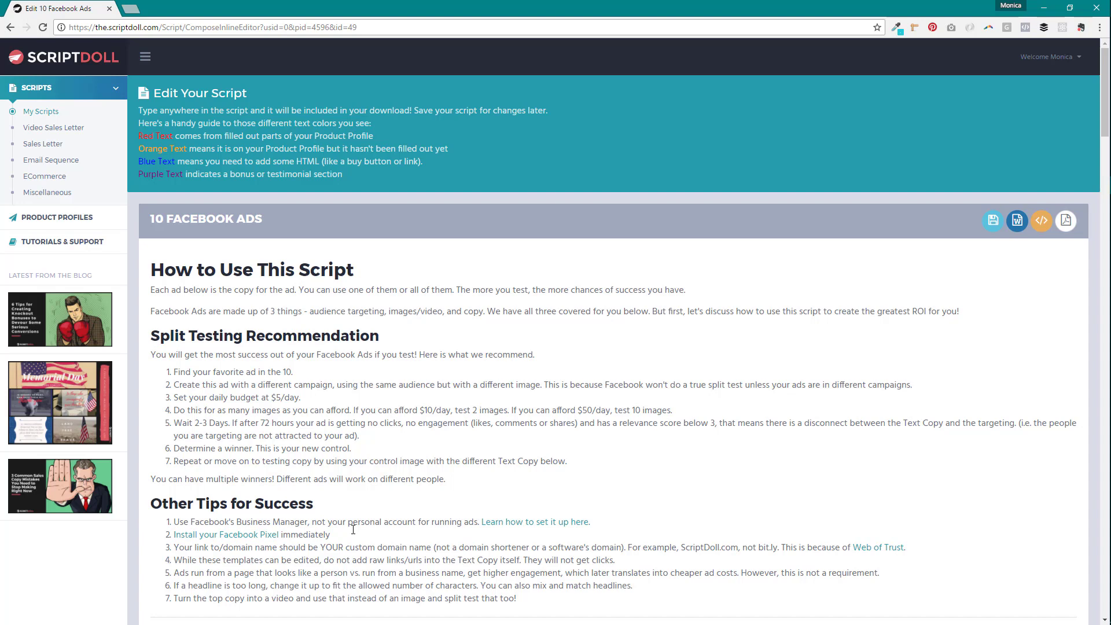
Step: Scroll through the intro sections down to Ad 1's chewed-furniture copy for new puppy owners
{"action": "scroll", "coordinate": [353, 529], "scroll_direction": "down", "scroll_amount": 2}
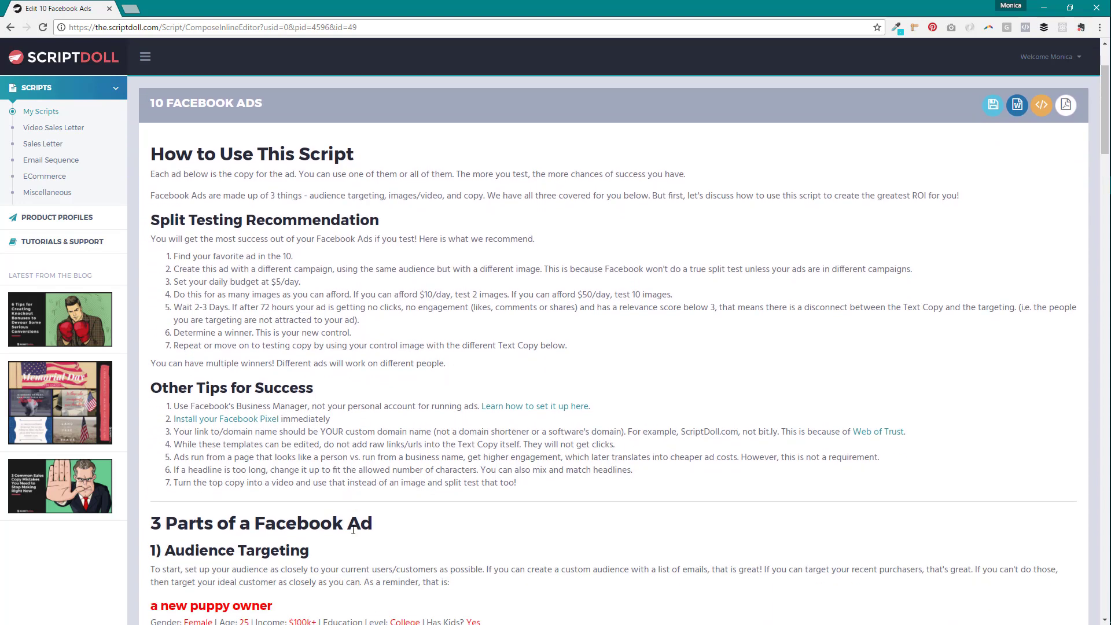
{"action": "scroll", "coordinate": [353, 528], "scroll_direction": "down", "scroll_amount": 4}
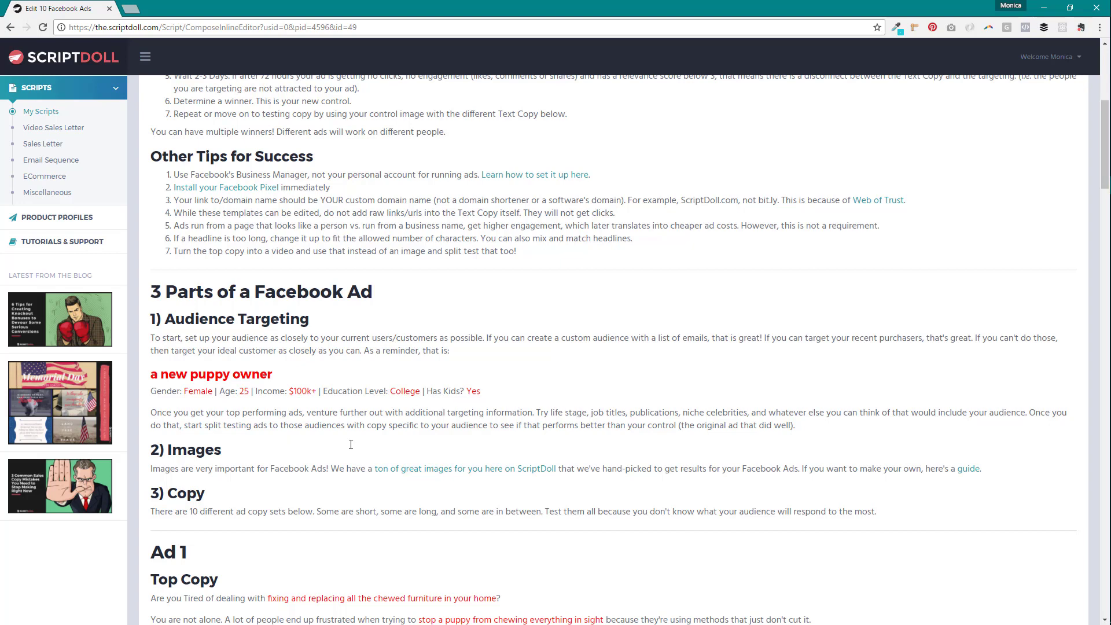
Step: Open the hand-picked ad images gallery from the 'ton of great images' link in a new tab
{"action": "right_click", "coordinate": [463, 468]}
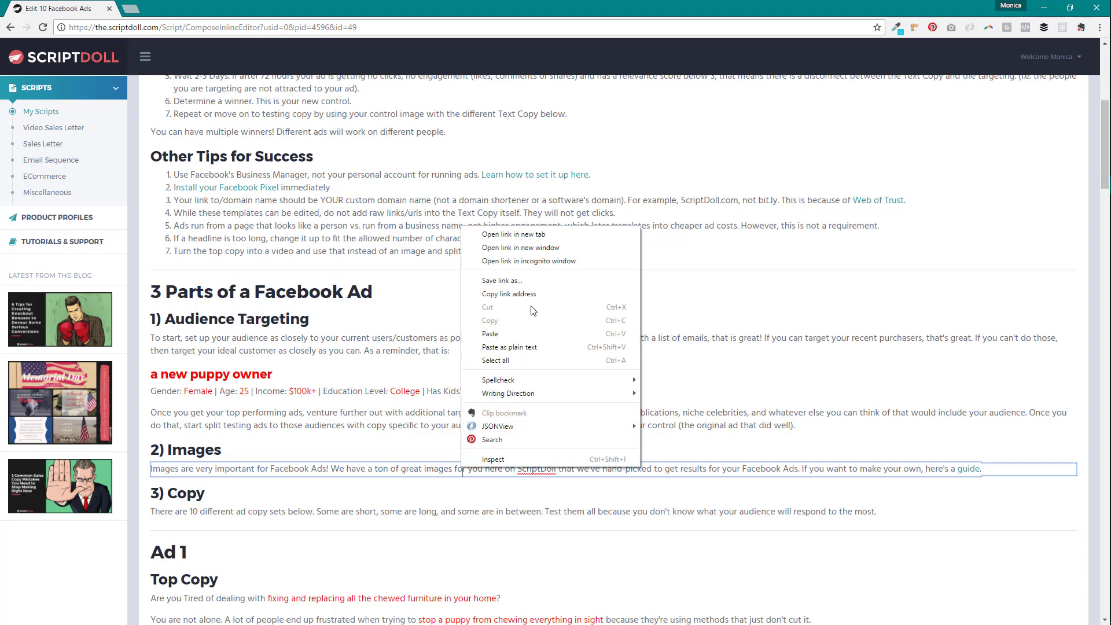
{"action": "left_click", "coordinate": [531, 235]}
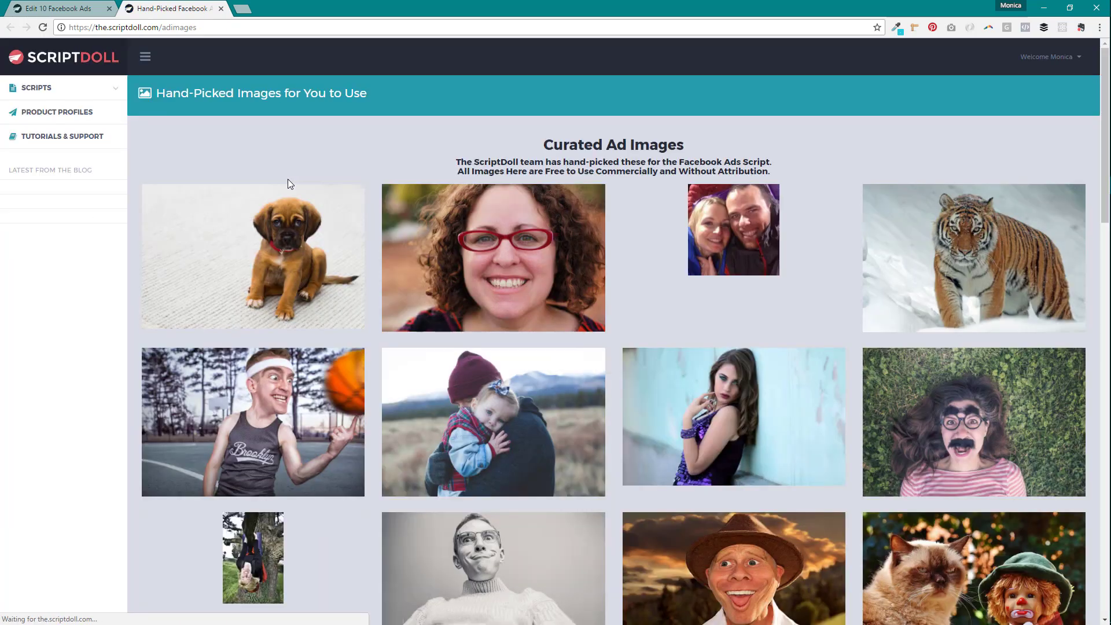
{"action": "scroll", "coordinate": [756, 412], "scroll_direction": "down", "scroll_amount": 3}
{"action": "scroll", "coordinate": [756, 412], "scroll_direction": "down", "scroll_amount": 2}
{"action": "scroll", "coordinate": [752, 414], "scroll_direction": "down", "scroll_amount": 1}
Step: Browse down to the gallery FAQs, expand the answer about finding more images, and return to the script
{"action": "scroll", "coordinate": [750, 415], "scroll_direction": "down", "scroll_amount": 2}
{"action": "scroll", "coordinate": [748, 416], "scroll_direction": "down", "scroll_amount": 2}
{"action": "scroll", "coordinate": [748, 416], "scroll_direction": "down", "scroll_amount": 4}
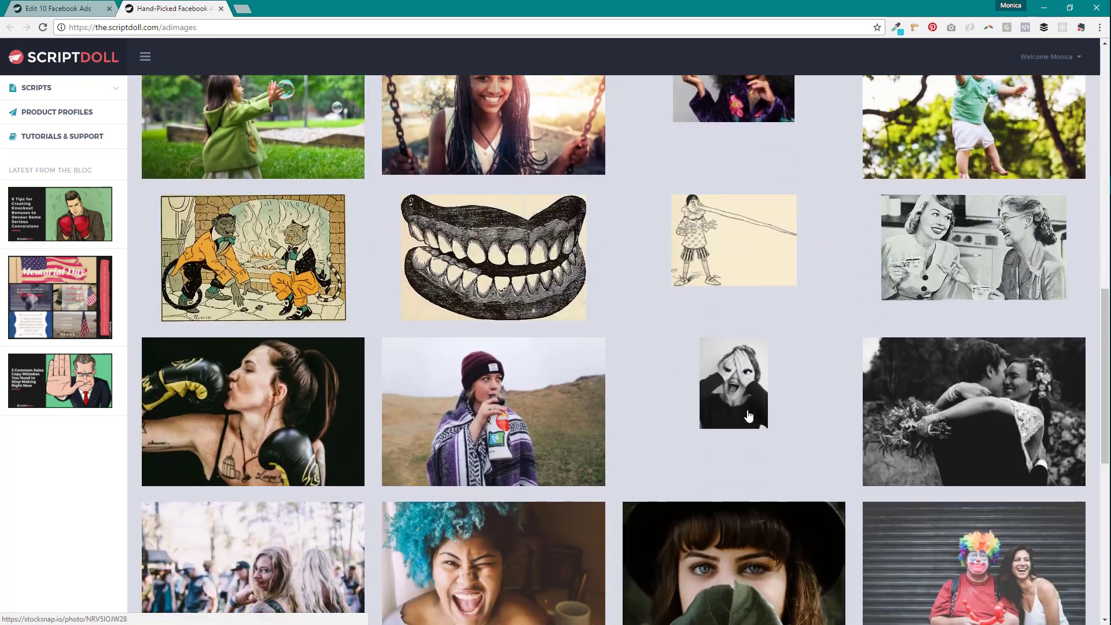
{"action": "scroll", "coordinate": [748, 415], "scroll_direction": "down", "scroll_amount": 3}
{"action": "scroll", "coordinate": [748, 415], "scroll_direction": "down", "scroll_amount": 3}
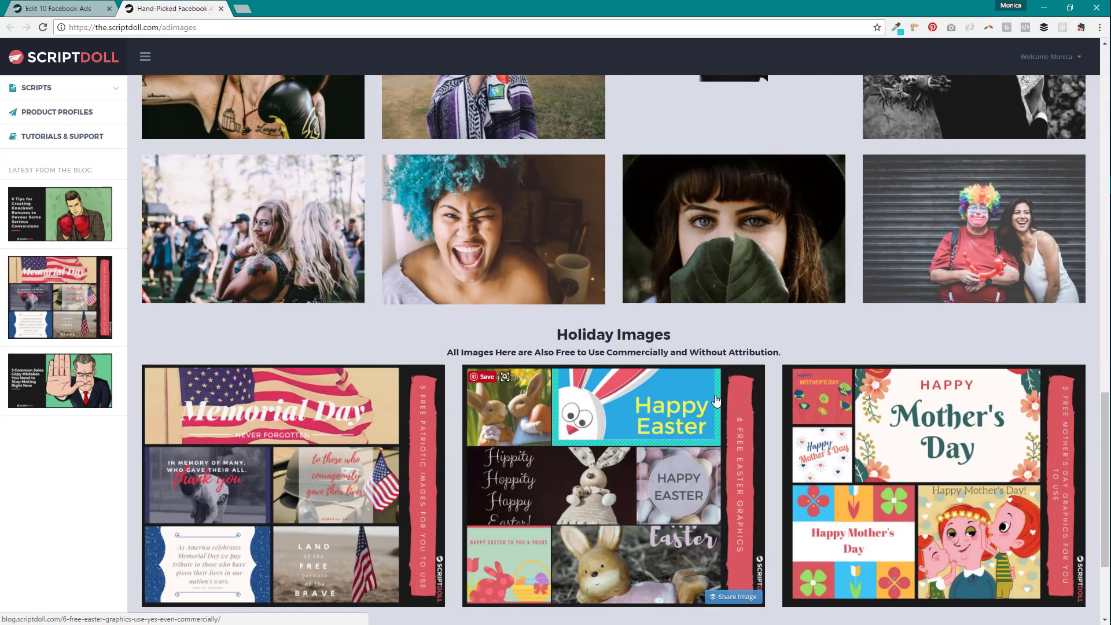
{"action": "scroll", "coordinate": [733, 405], "scroll_direction": "down", "scroll_amount": 3}
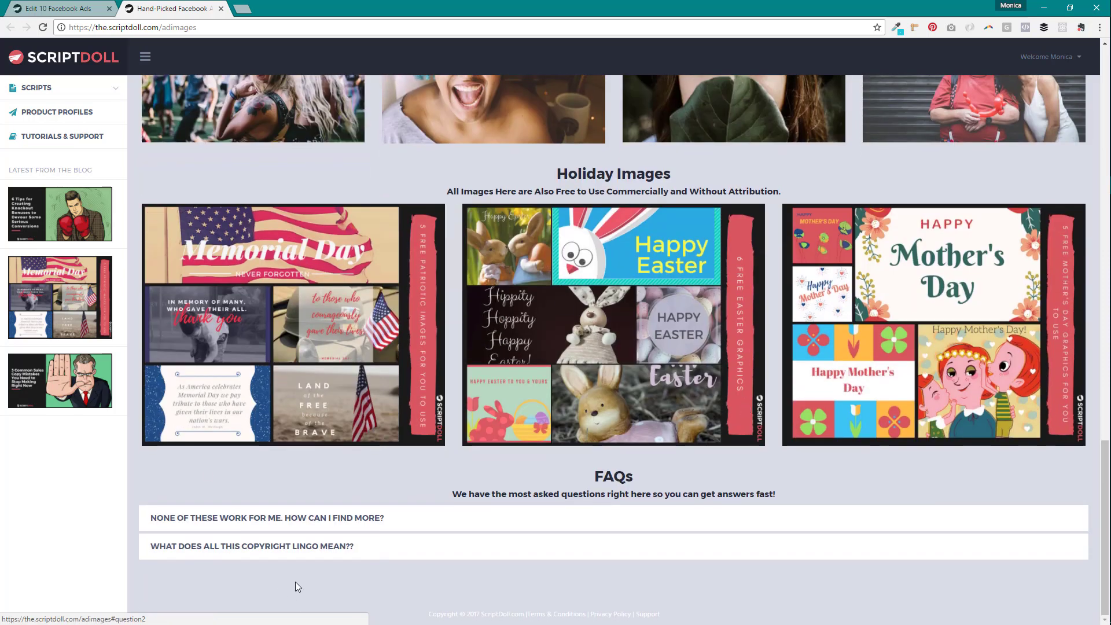
{"action": "left_click", "coordinate": [339, 520]}
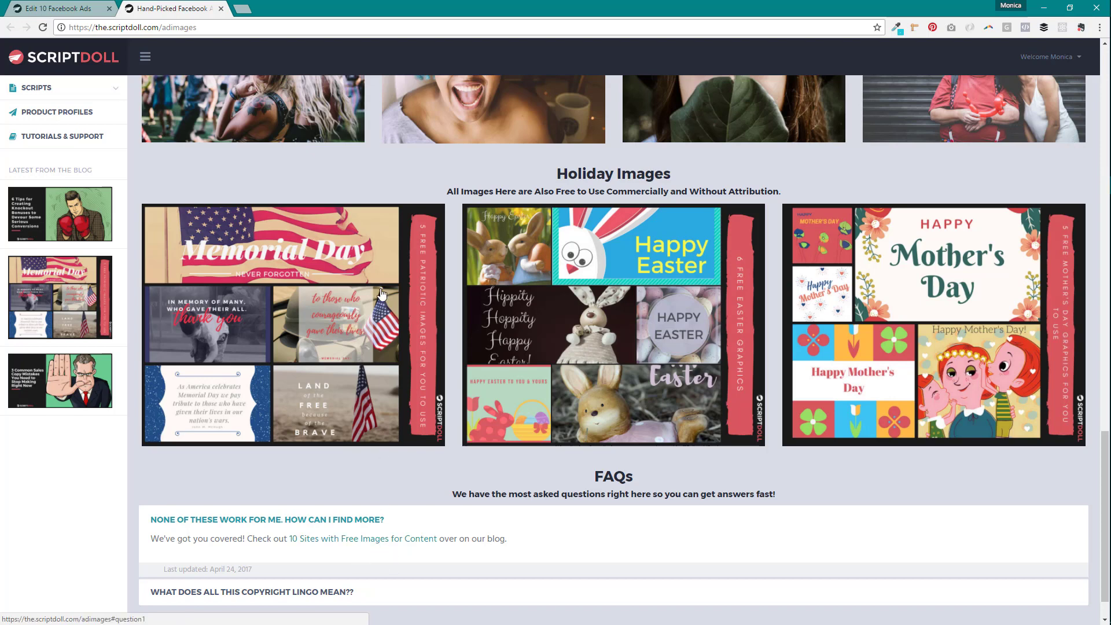
{"action": "left_click", "coordinate": [87, 8]}
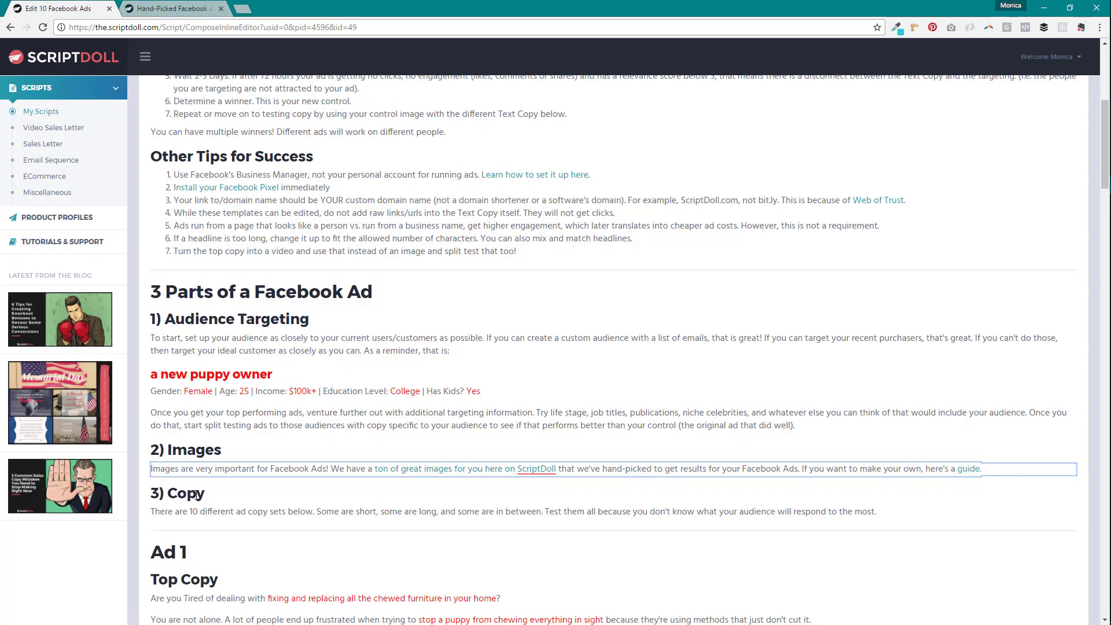
{"action": "left_click", "coordinate": [320, 496]}
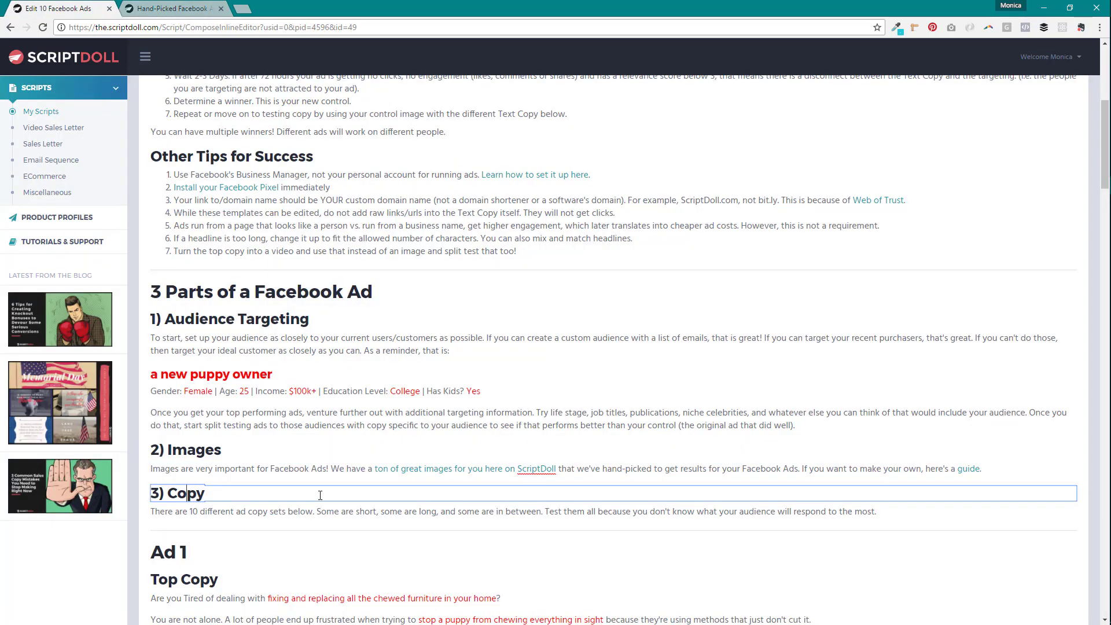
{"action": "scroll", "coordinate": [377, 542], "scroll_direction": "down", "scroll_amount": 2}
{"action": "scroll", "coordinate": [377, 543], "scroll_direction": "down", "scroll_amount": 2}
{"action": "scroll", "coordinate": [324, 498], "scroll_direction": "down", "scroll_amount": 2}
{"action": "scroll", "coordinate": [266, 456], "scroll_direction": "down", "scroll_amount": 2}
{"action": "scroll", "coordinate": [265, 457], "scroll_direction": "down", "scroll_amount": 2}
{"action": "scroll", "coordinate": [265, 457], "scroll_direction": "down", "scroll_amount": 4}
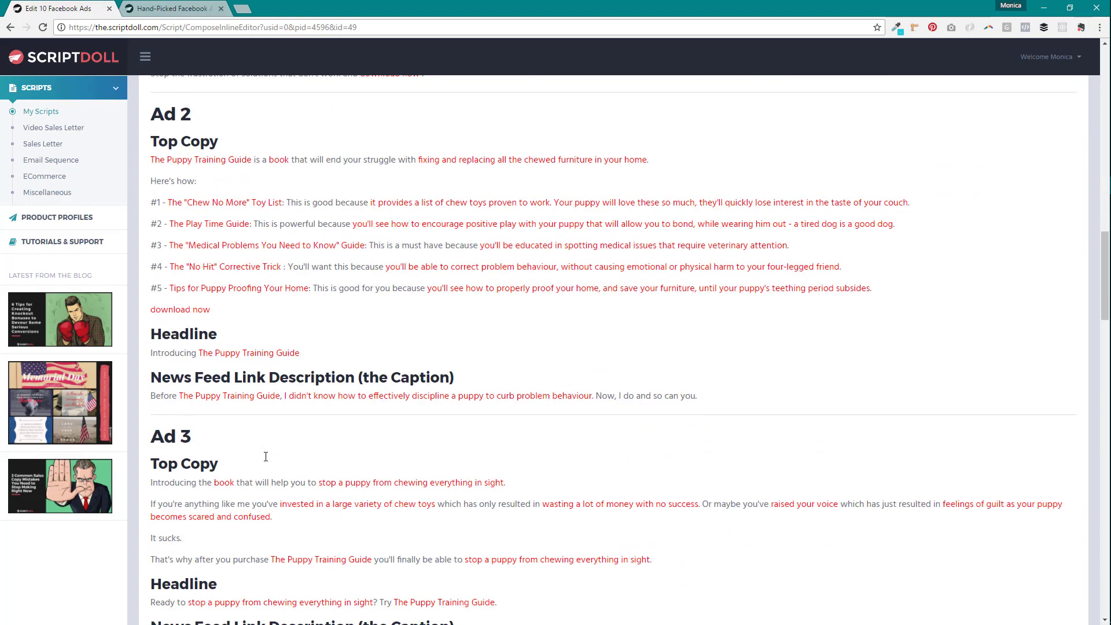
{"action": "scroll", "coordinate": [266, 456], "scroll_direction": "down", "scroll_amount": 4}
{"action": "scroll", "coordinate": [265, 457], "scroll_direction": "down", "scroll_amount": 3}
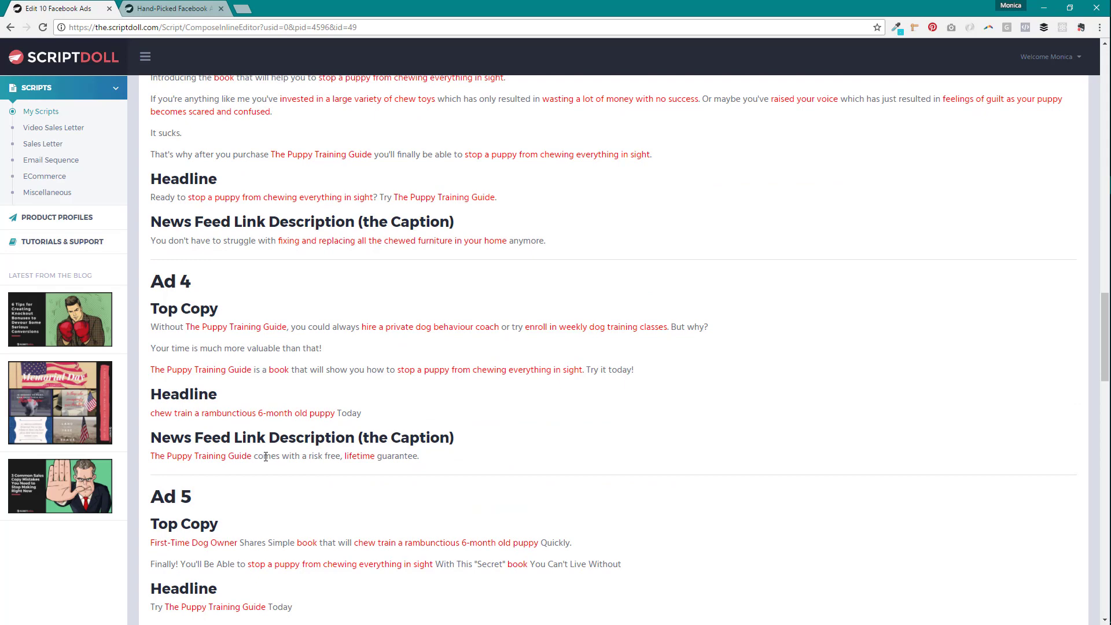
{"action": "scroll", "coordinate": [265, 456], "scroll_direction": "down", "scroll_amount": 3}
{"action": "scroll", "coordinate": [266, 456], "scroll_direction": "down", "scroll_amount": 2}
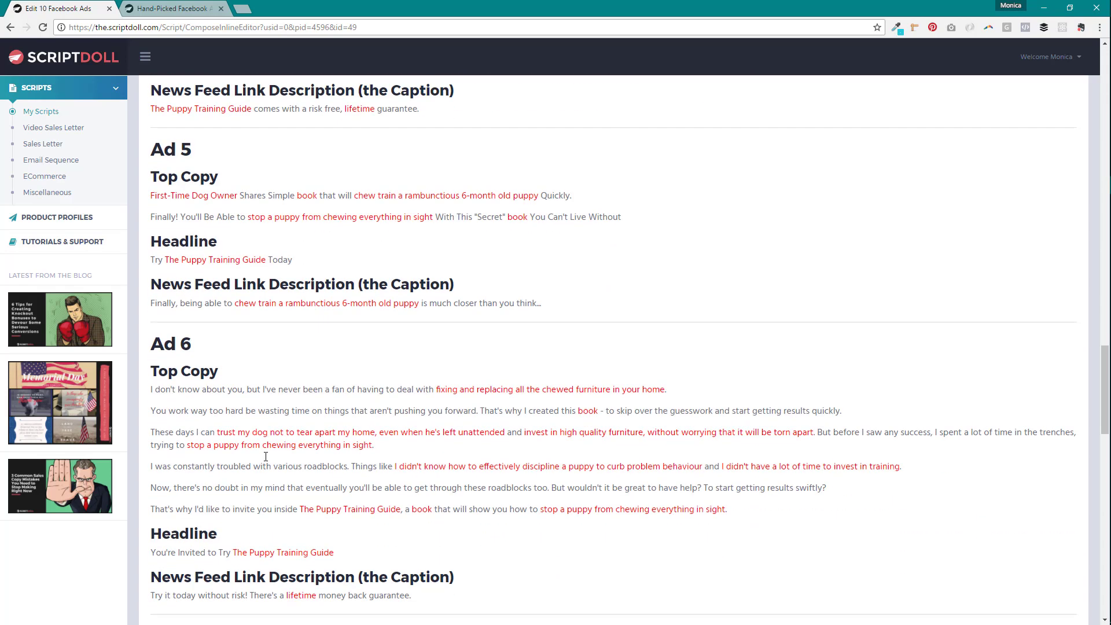
{"action": "scroll", "coordinate": [265, 457], "scroll_direction": "down", "scroll_amount": 3}
{"action": "scroll", "coordinate": [265, 456], "scroll_direction": "down", "scroll_amount": 3}
{"action": "scroll", "coordinate": [267, 460], "scroll_direction": "down", "scroll_amount": 3}
{"action": "scroll", "coordinate": [267, 460], "scroll_direction": "down", "scroll_amount": 2}
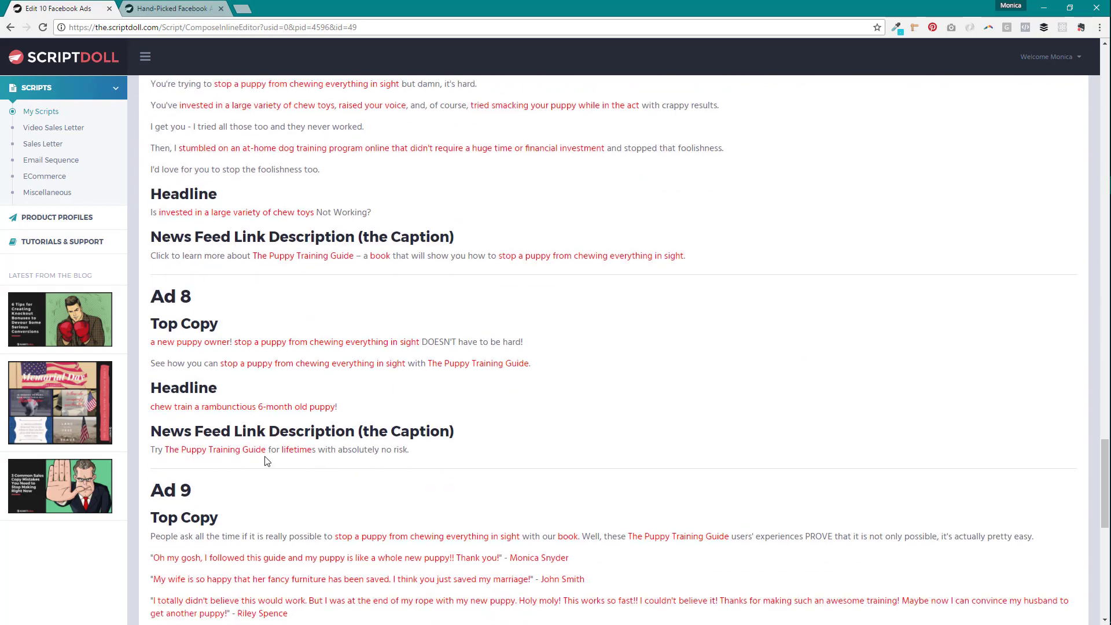
{"action": "scroll", "coordinate": [267, 460], "scroll_direction": "down", "scroll_amount": 5}
{"action": "scroll", "coordinate": [267, 460], "scroll_direction": "down", "scroll_amount": 5}
{"action": "scroll", "coordinate": [685, 367], "scroll_direction": "up", "scroll_amount": 1}
{"action": "scroll", "coordinate": [684, 367], "scroll_direction": "up", "scroll_amount": 1}
{"action": "scroll", "coordinate": [684, 367], "scroll_direction": "up", "scroll_amount": 5}
{"action": "scroll", "coordinate": [685, 368], "scroll_direction": "up", "scroll_amount": 6}
{"action": "scroll", "coordinate": [685, 369], "scroll_direction": "up", "scroll_amount": 5}
{"action": "scroll", "coordinate": [685, 368], "scroll_direction": "up", "scroll_amount": 10}
{"action": "scroll", "coordinate": [685, 369], "scroll_direction": "up", "scroll_amount": 4}
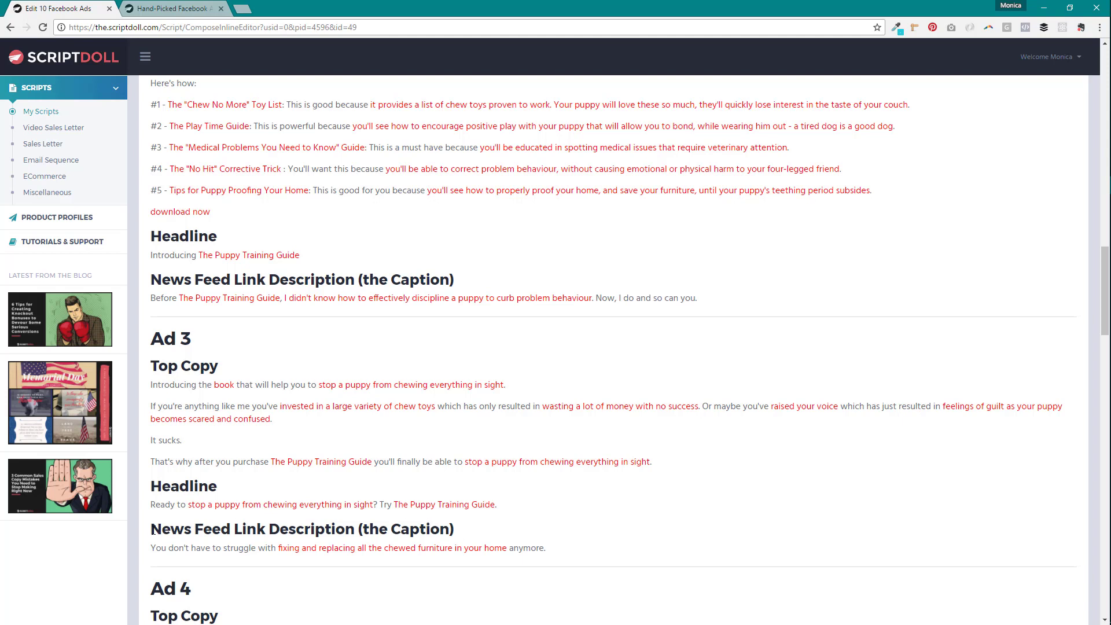
Step: Reword Ad 3's headline to start 'Stop your puppy from chewing everything in sight?'
{"action": "left_click_drag", "start_coordinate": [190, 504], "coordinate": [144, 504]}
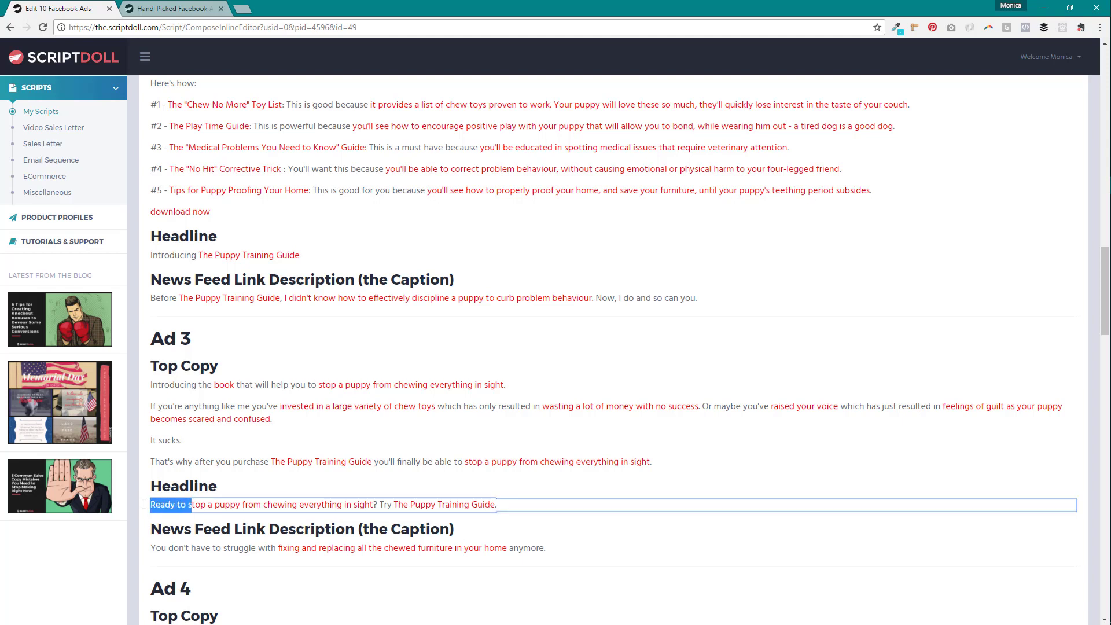
{"action": "type", "text": "S"}
{"action": "key", "text": "ctrl+Right"}
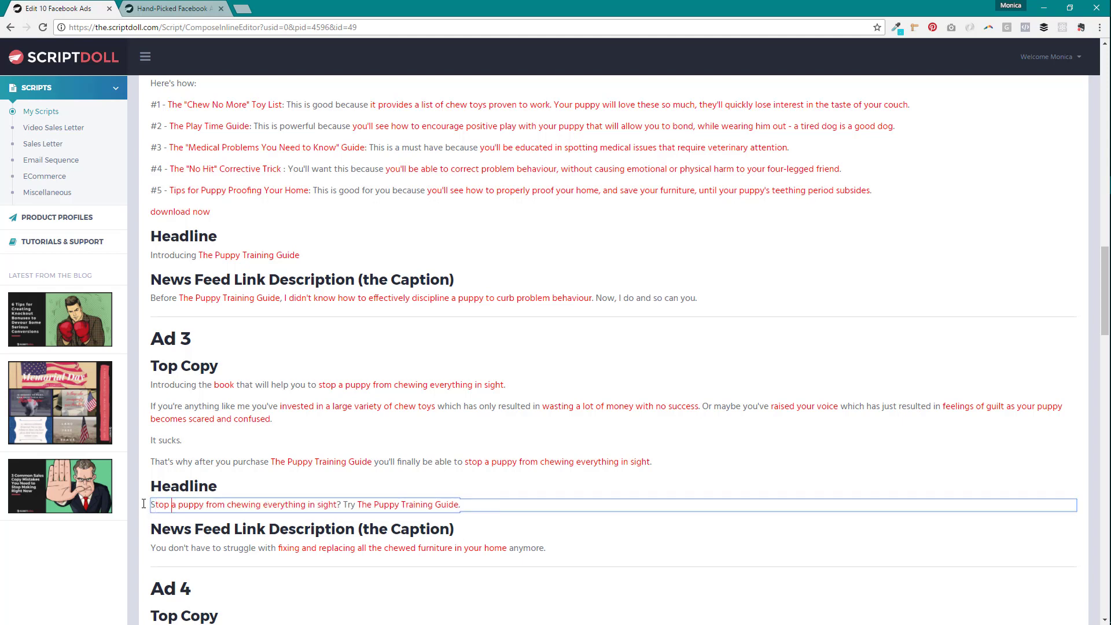
{"action": "type", "text": "you"}
{"action": "key", "text": "Delete"}
{"action": "type", "text": "r"}
{"action": "left_click", "coordinate": [477, 408]}
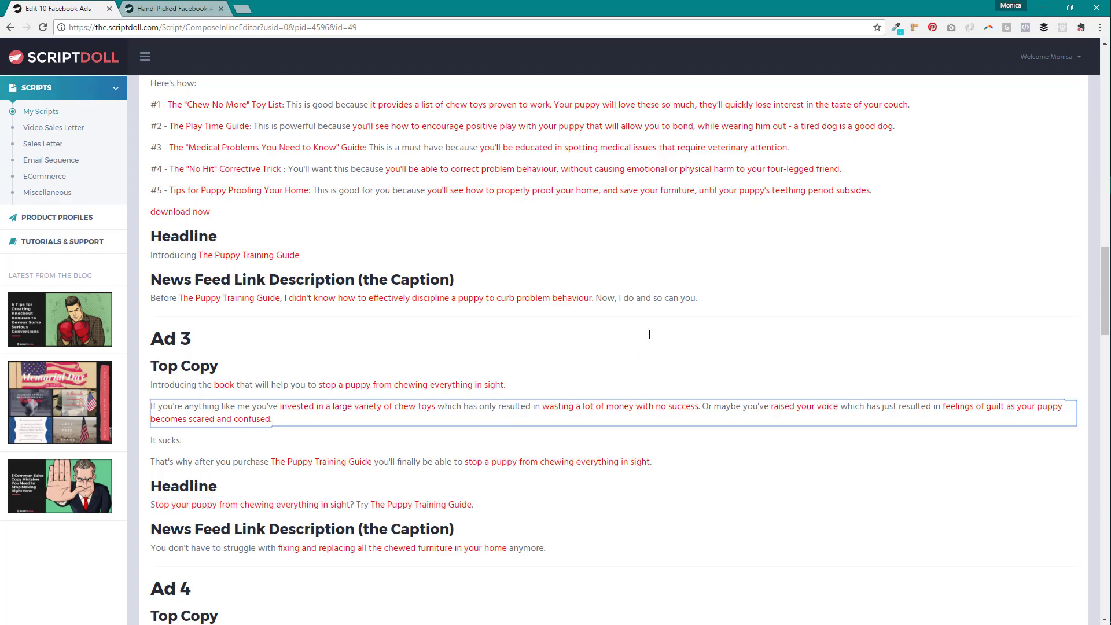
Step: Scroll back to the top of the script
{"action": "scroll", "coordinate": [554, 456], "scroll_direction": "up", "scroll_amount": 4}
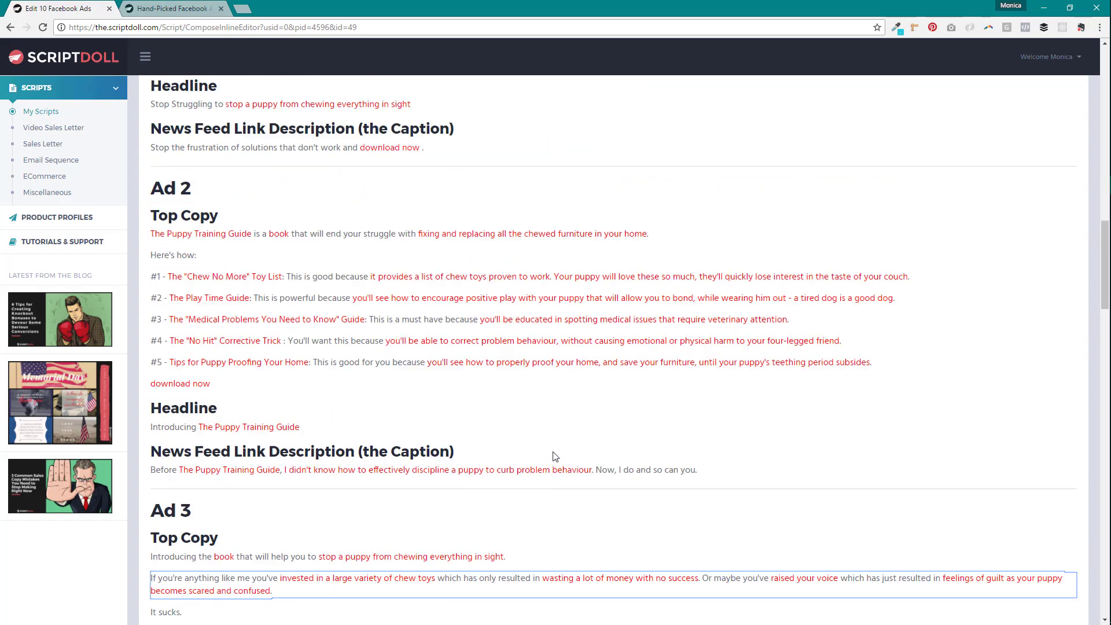
{"action": "scroll", "coordinate": [572, 438], "scroll_direction": "up", "scroll_amount": 5}
{"action": "scroll", "coordinate": [572, 439], "scroll_direction": "up", "scroll_amount": 3}
{"action": "scroll", "coordinate": [737, 224], "scroll_direction": "up", "scroll_amount": 5}
{"action": "scroll", "coordinate": [737, 224], "scroll_direction": "up", "scroll_amount": 5}
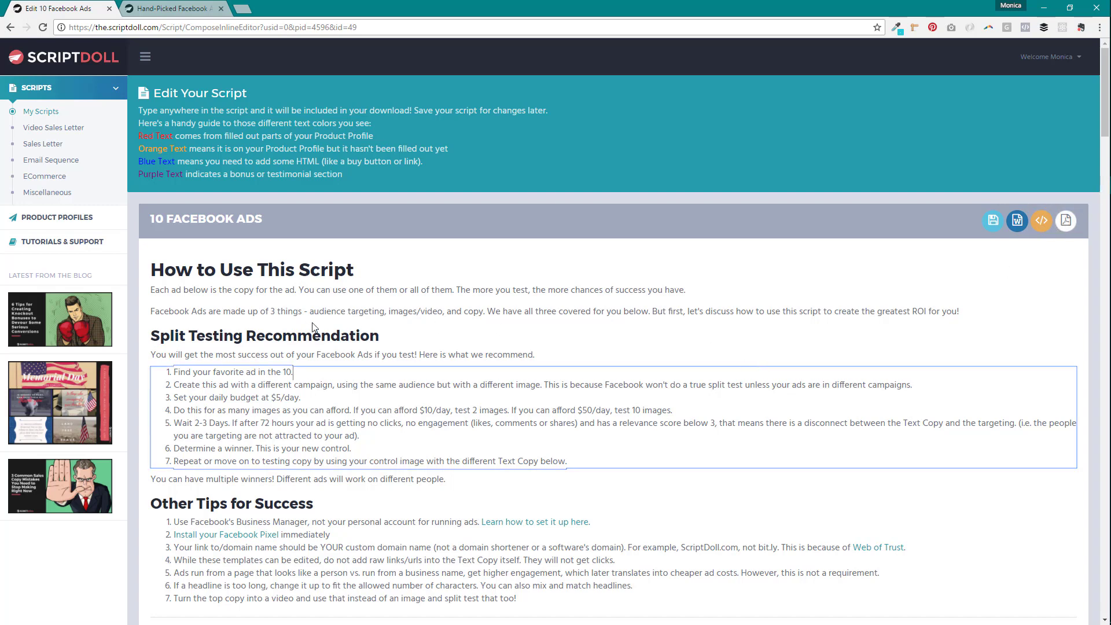
{"action": "scroll", "coordinate": [347, 518], "scroll_direction": "down", "scroll_amount": 4}
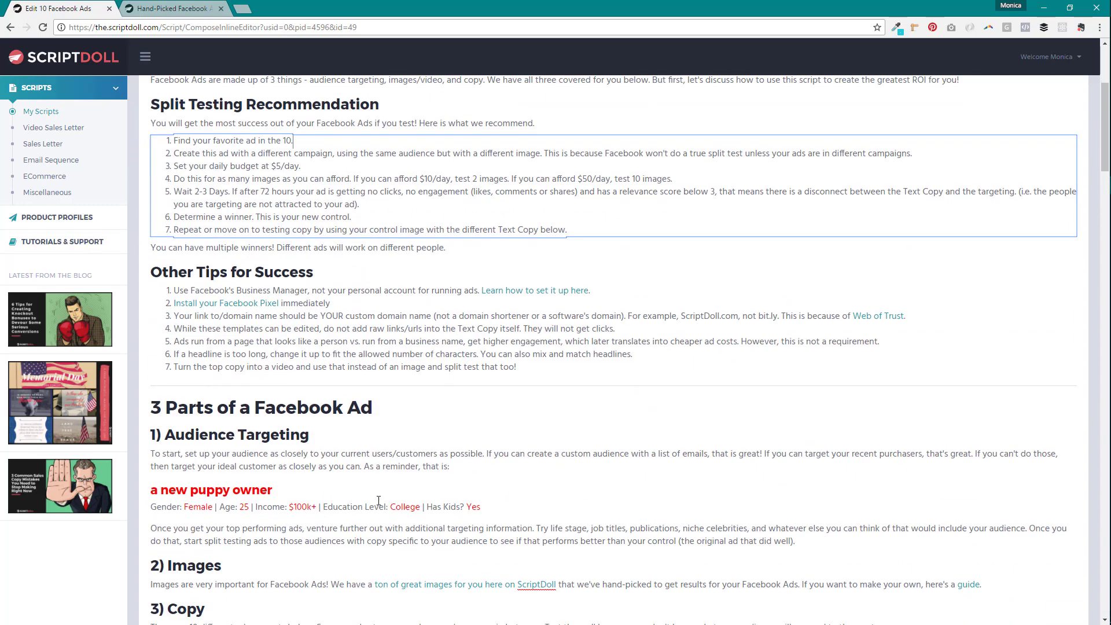
{"action": "scroll", "coordinate": [378, 500], "scroll_direction": "down", "scroll_amount": 2}
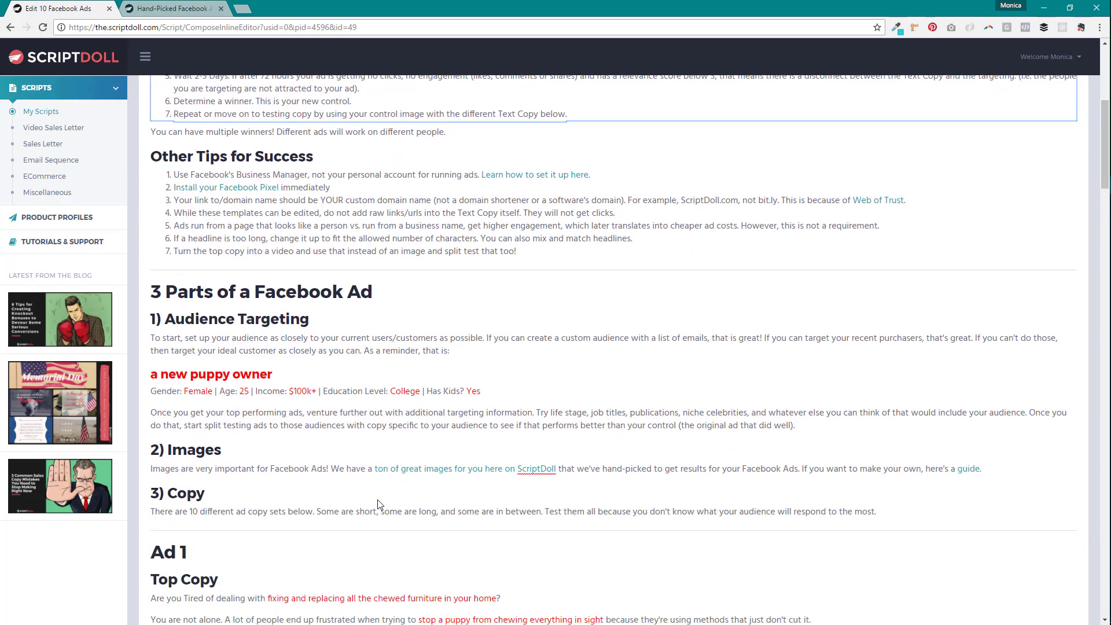
{"action": "left_click", "coordinate": [378, 500]}
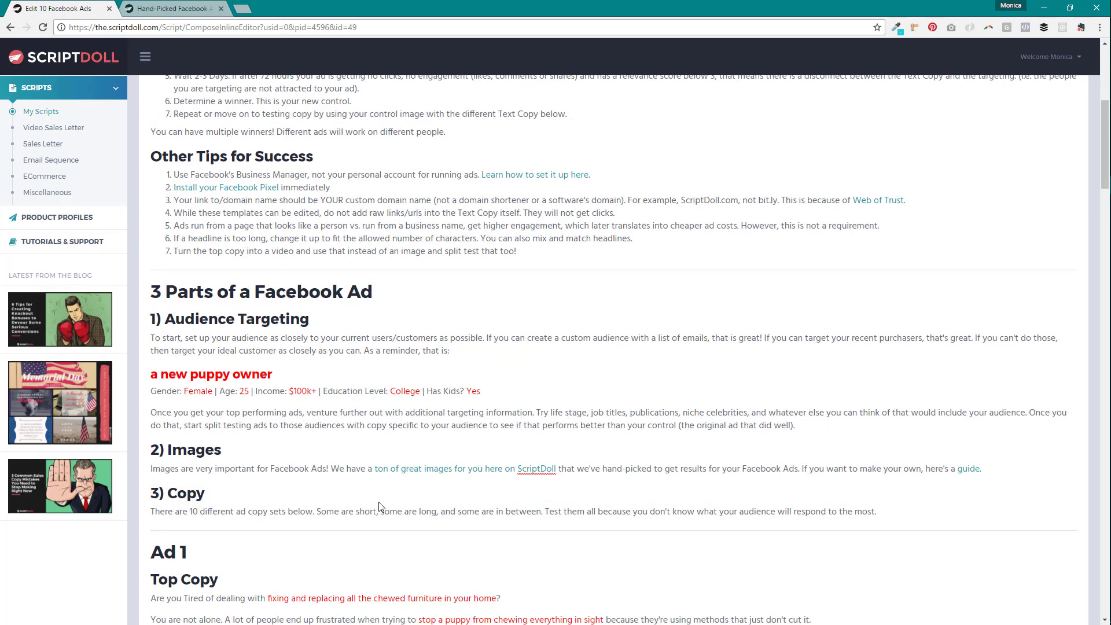
{"action": "scroll", "coordinate": [379, 507], "scroll_direction": "up", "scroll_amount": 3}
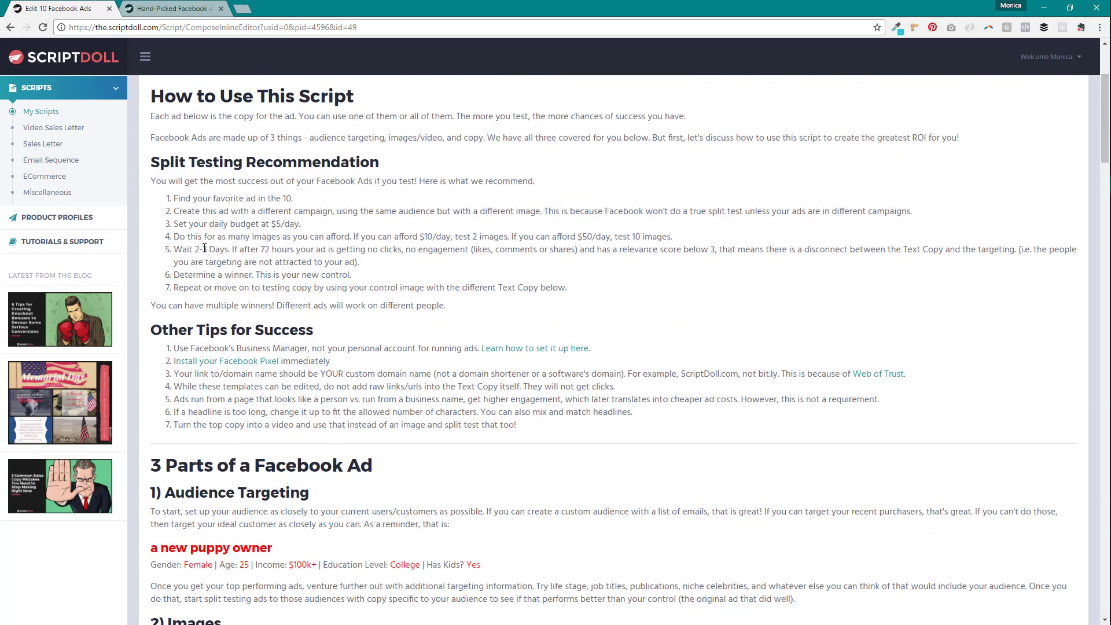